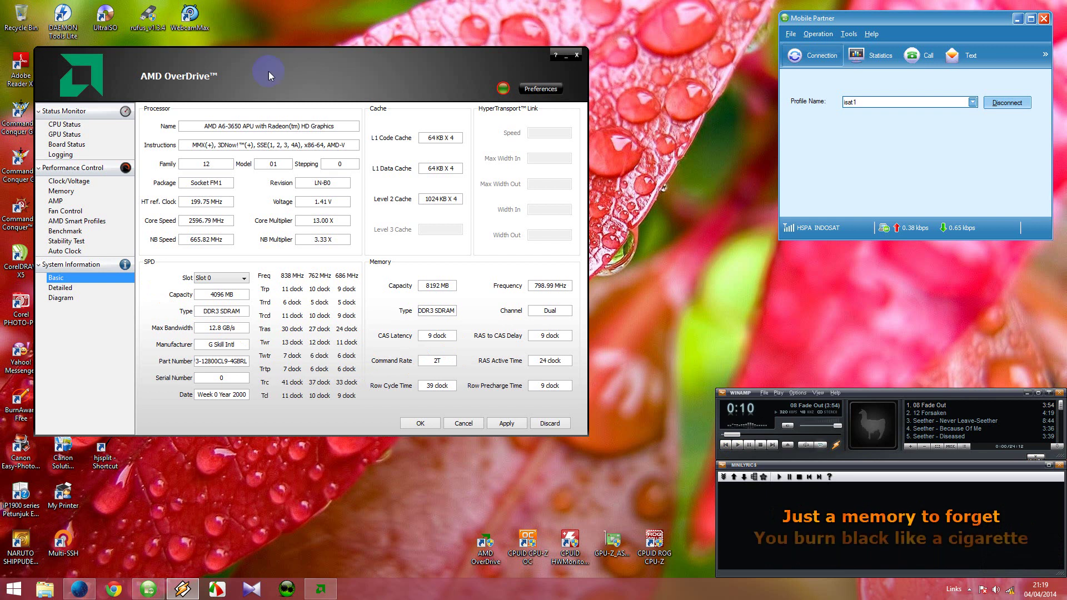
{"action": "left_click_drag", "start_coordinate": [279, 57], "coordinate": [319, 95]}
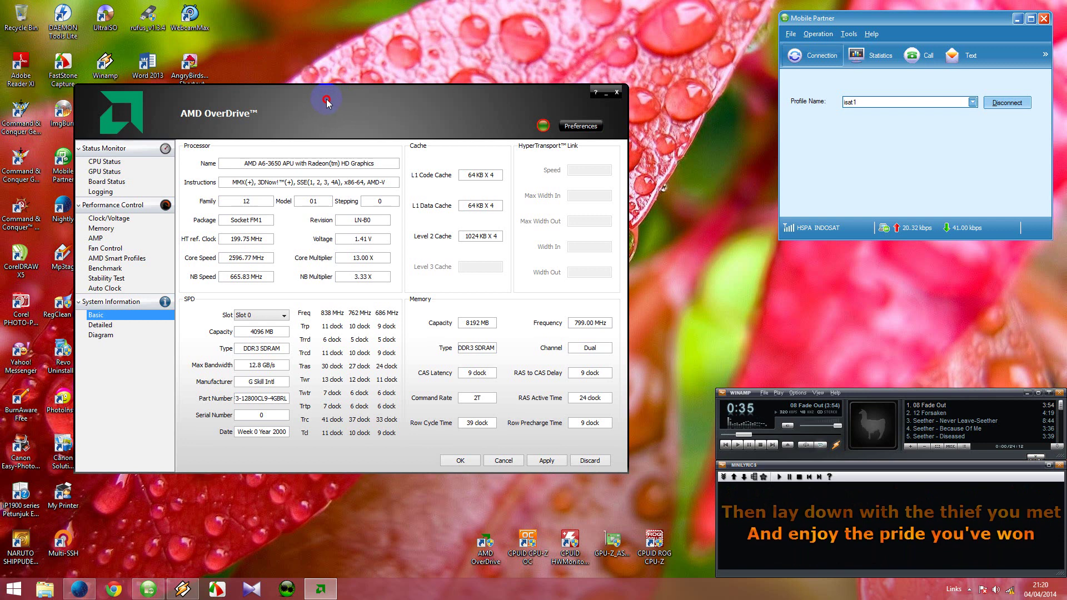
{"action": "left_click_drag", "start_coordinate": [327, 104], "coordinate": [373, 88]}
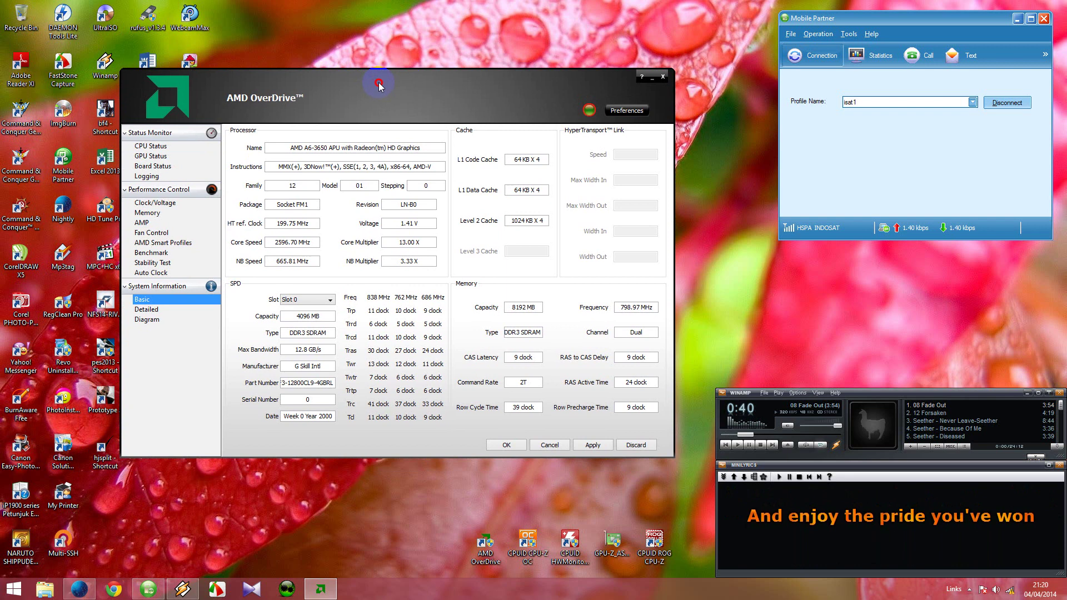
{"action": "left_click_drag", "start_coordinate": [379, 83], "coordinate": [408, 81]}
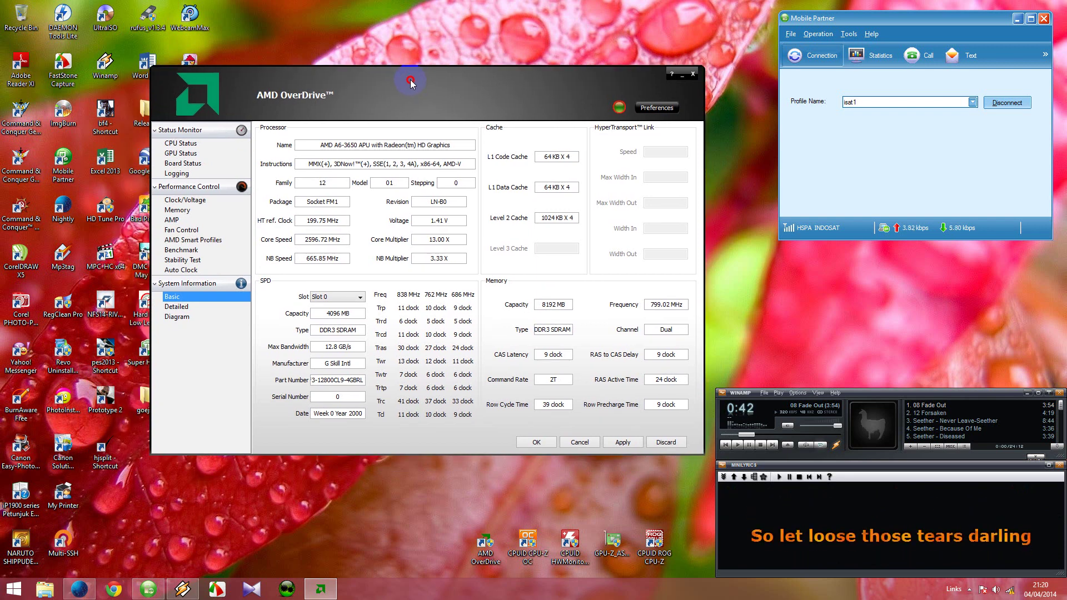
{"action": "left_click", "coordinate": [215, 209]}
{"action": "left_click", "coordinate": [214, 201]}
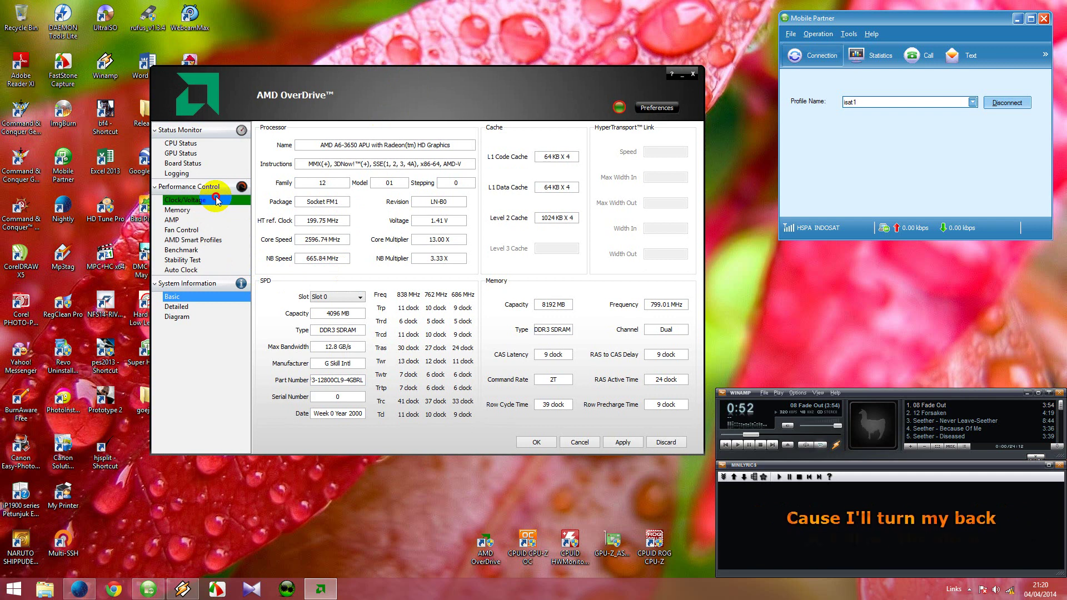
{"action": "left_click_drag", "start_coordinate": [392, 78], "coordinate": [409, 95]}
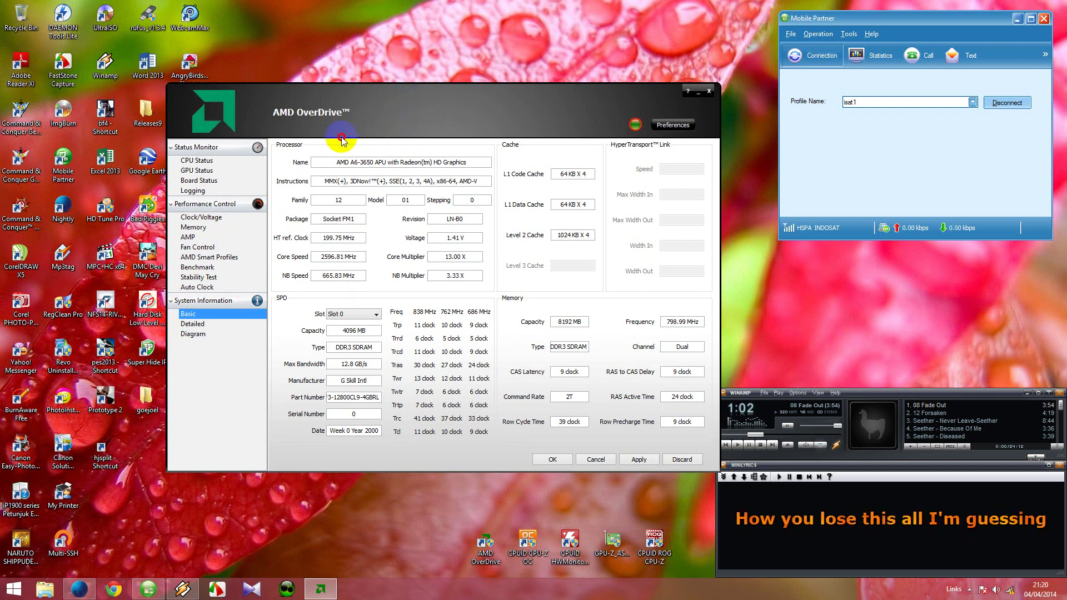
{"action": "left_click", "coordinate": [219, 219]}
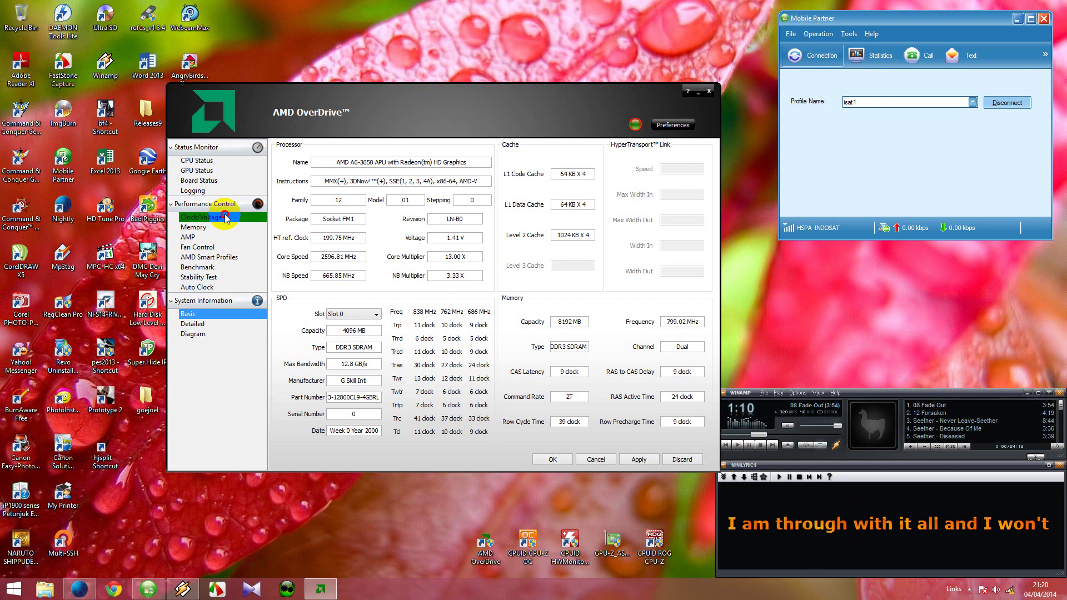
- Check the SPD memory module details of Slot 0 and switch the SPD view to Slot 1
{"action": "left_click", "coordinate": [352, 382]}
{"action": "left_click", "coordinate": [370, 381]}
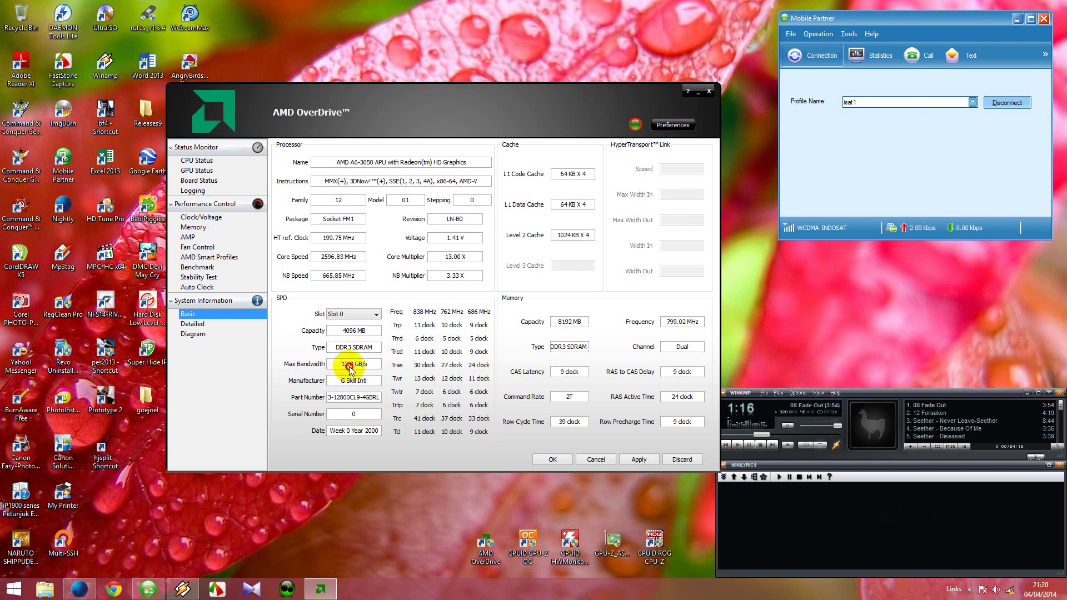
{"action": "left_click", "coordinate": [360, 366]}
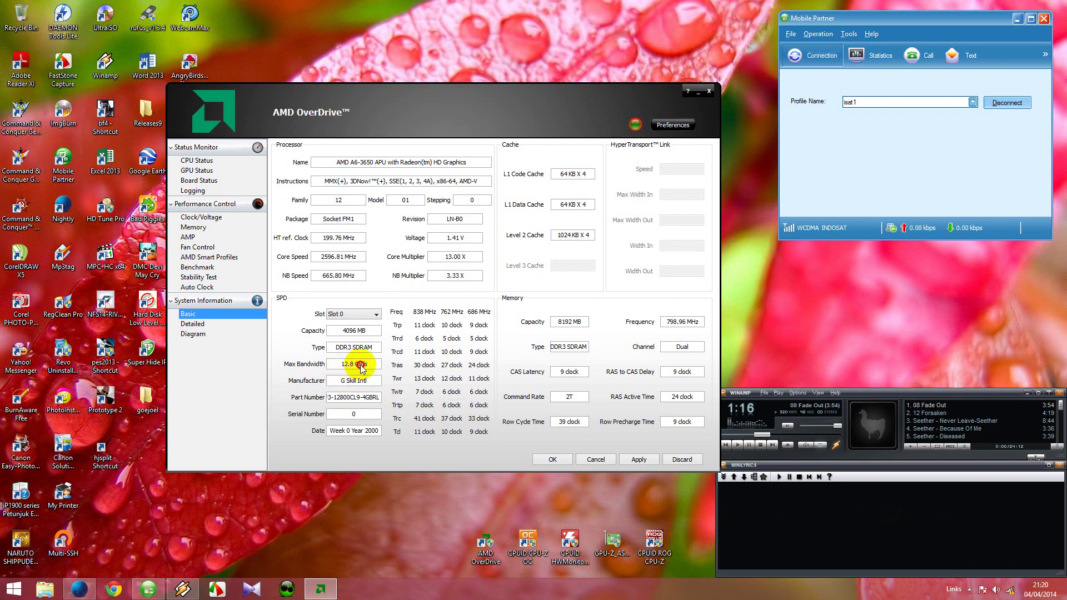
{"action": "left_click", "coordinate": [376, 315]}
{"action": "left_click", "coordinate": [358, 331]}
{"action": "left_click", "coordinate": [370, 335]}
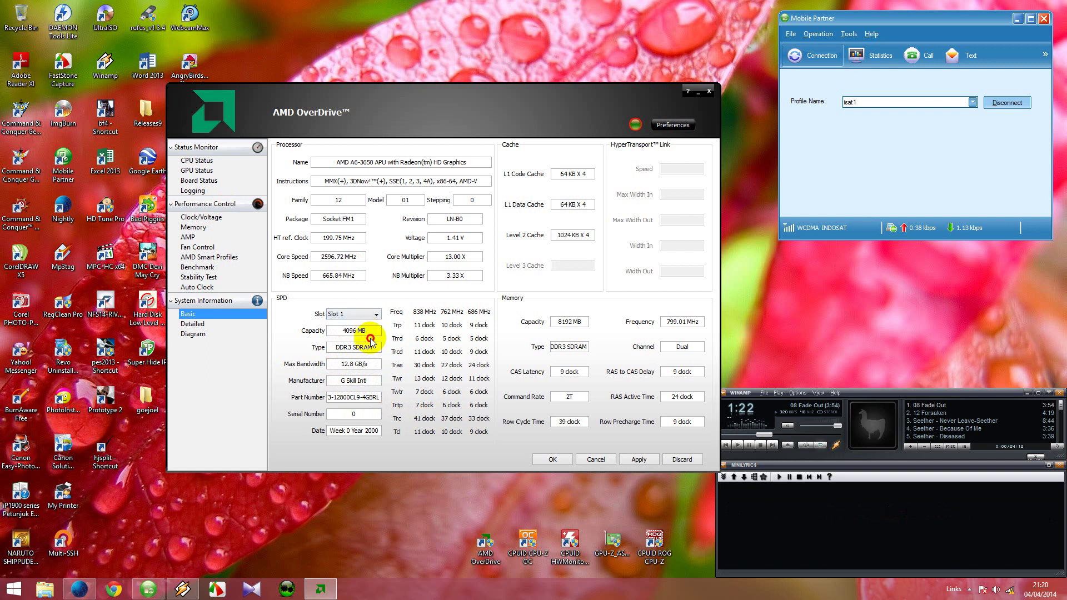
{"action": "left_click", "coordinate": [347, 333]}
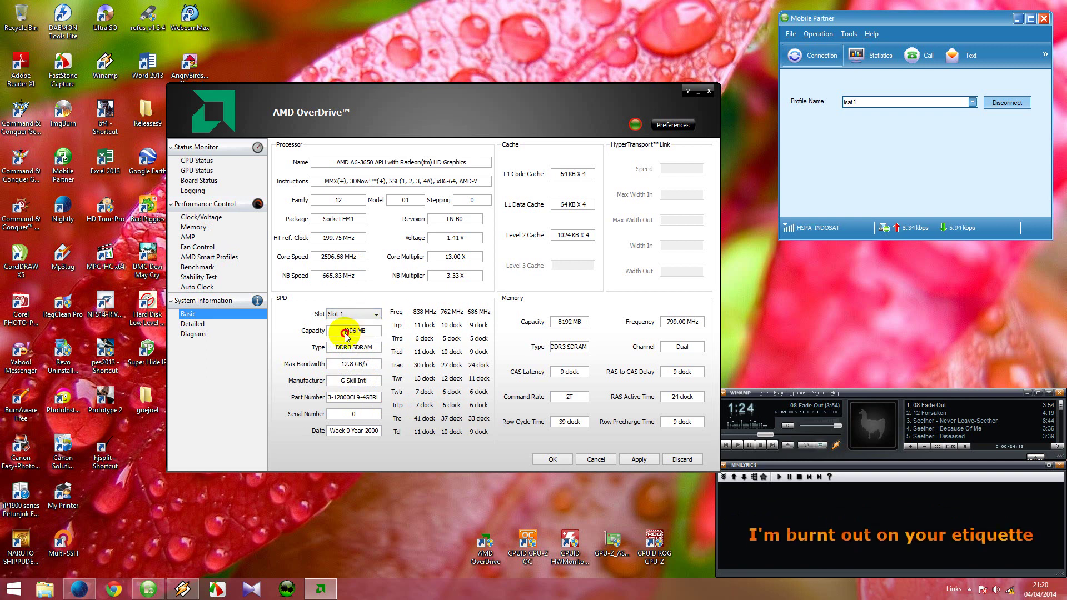
{"action": "left_click", "coordinate": [369, 335]}
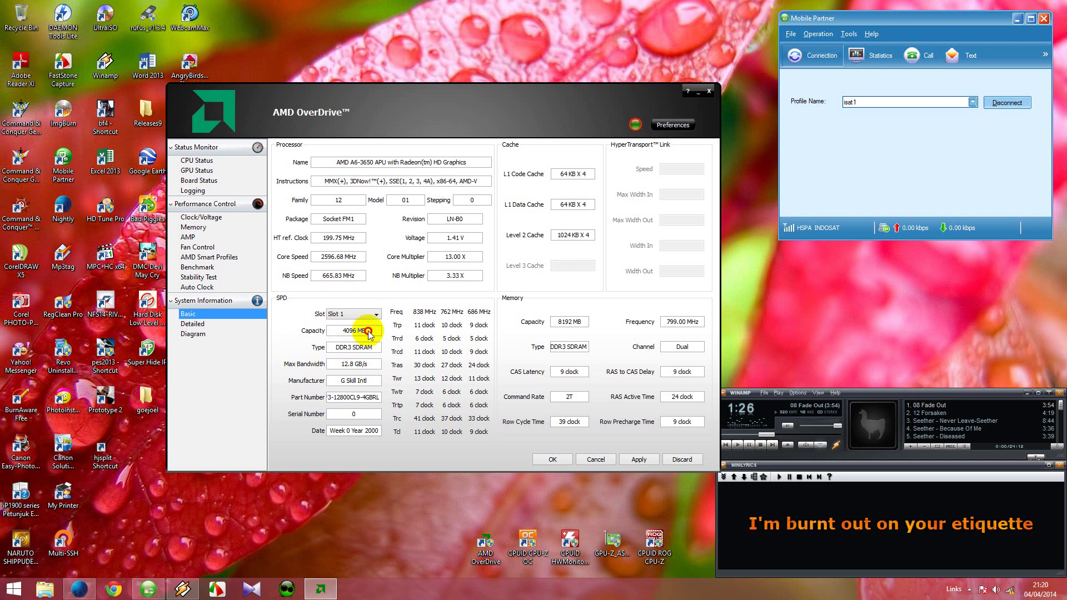
- Review the Slot 1 module details and overall memory timings, and return the SPD view to Slot 0
{"action": "left_click", "coordinate": [347, 398]}
{"action": "left_click", "coordinate": [358, 427]}
{"action": "left_click", "coordinate": [432, 400]}
{"action": "left_click", "coordinate": [540, 377]}
{"action": "left_click", "coordinate": [653, 411]}
{"action": "left_click", "coordinate": [379, 317]}
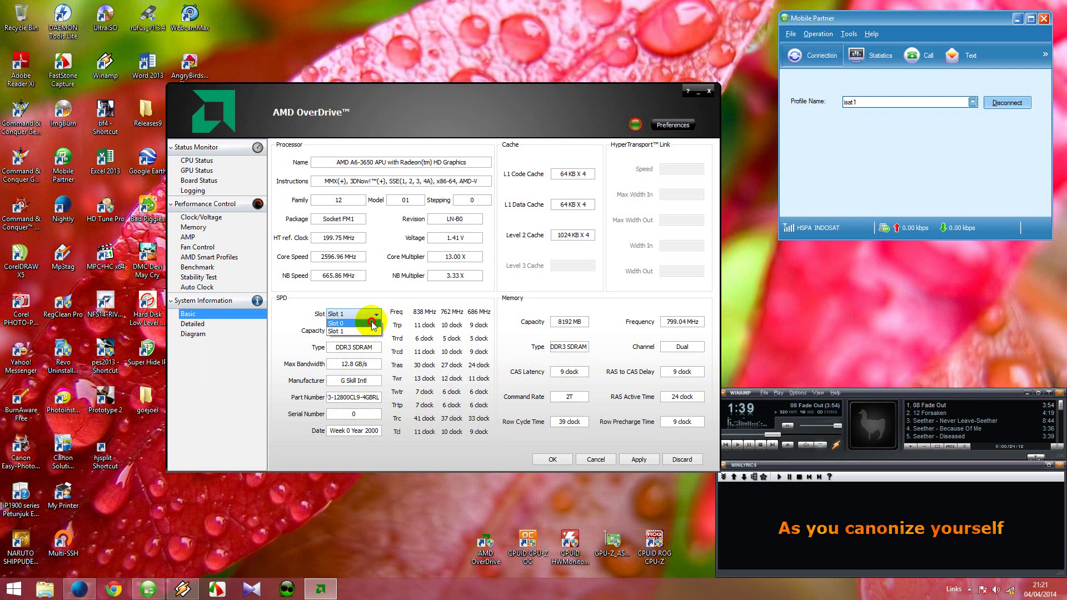
{"action": "left_click", "coordinate": [367, 336]}
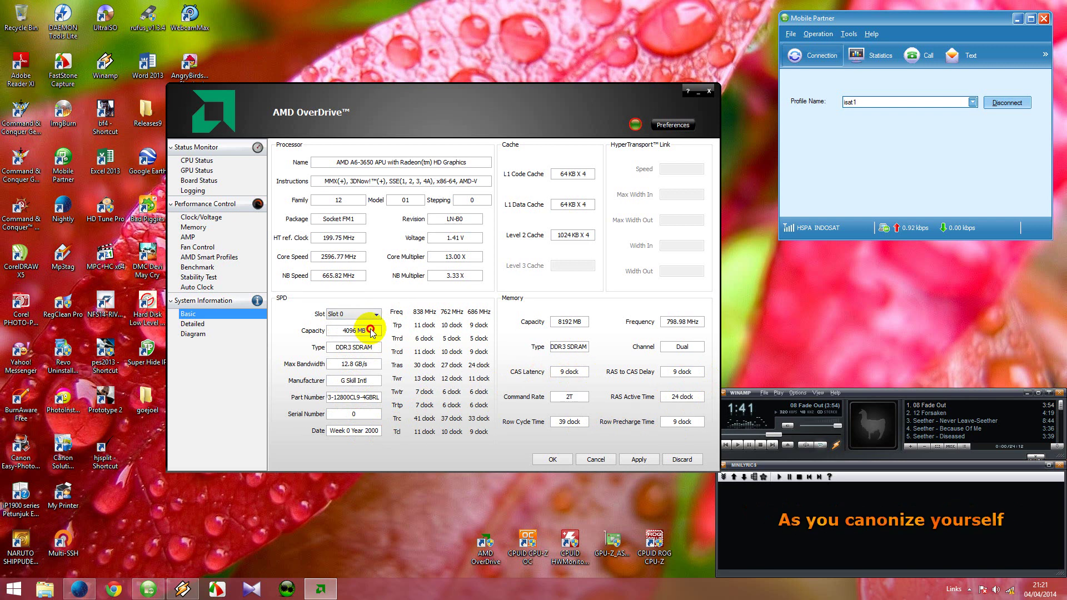
- Look through the memory timing settings and the CPU, GPU and board status readings
{"action": "left_click", "coordinate": [241, 229]}
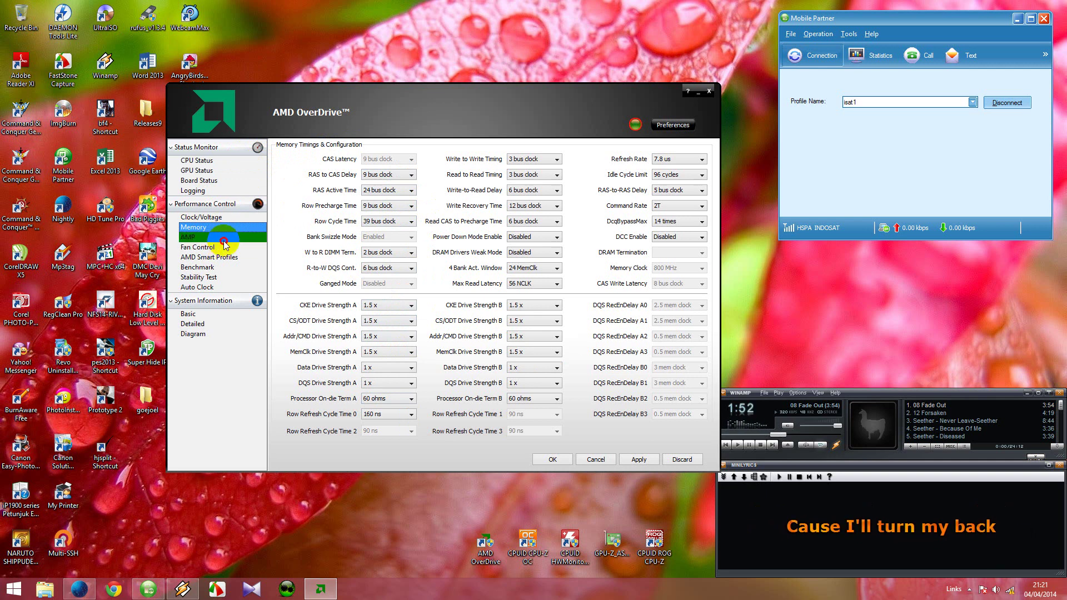
{"action": "left_click", "coordinate": [223, 161]}
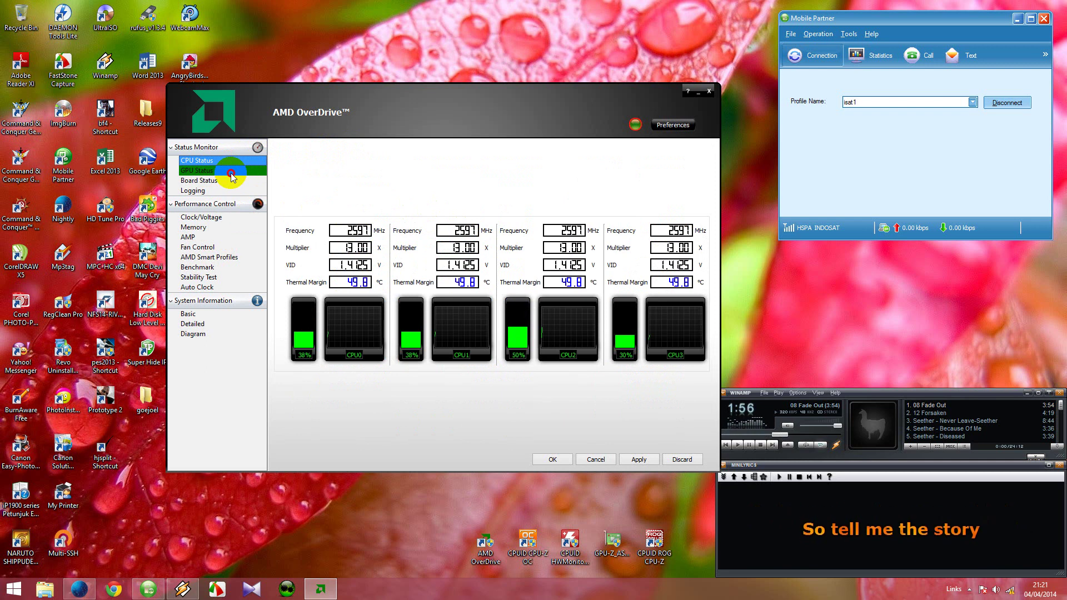
{"action": "left_click", "coordinate": [231, 173]}
{"action": "left_click", "coordinate": [233, 185]}
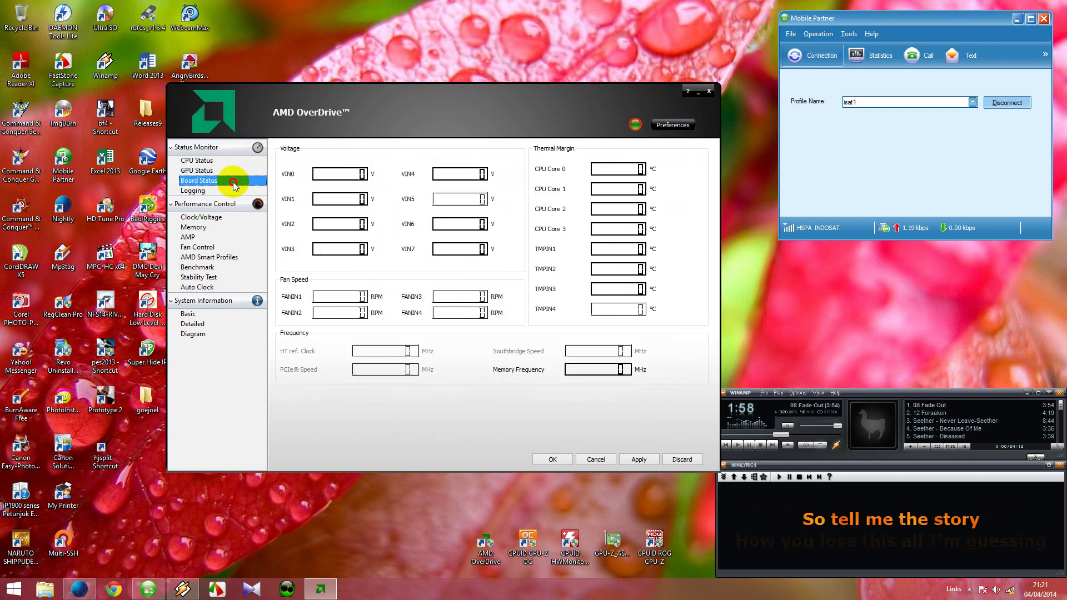
{"action": "left_click", "coordinate": [225, 161]}
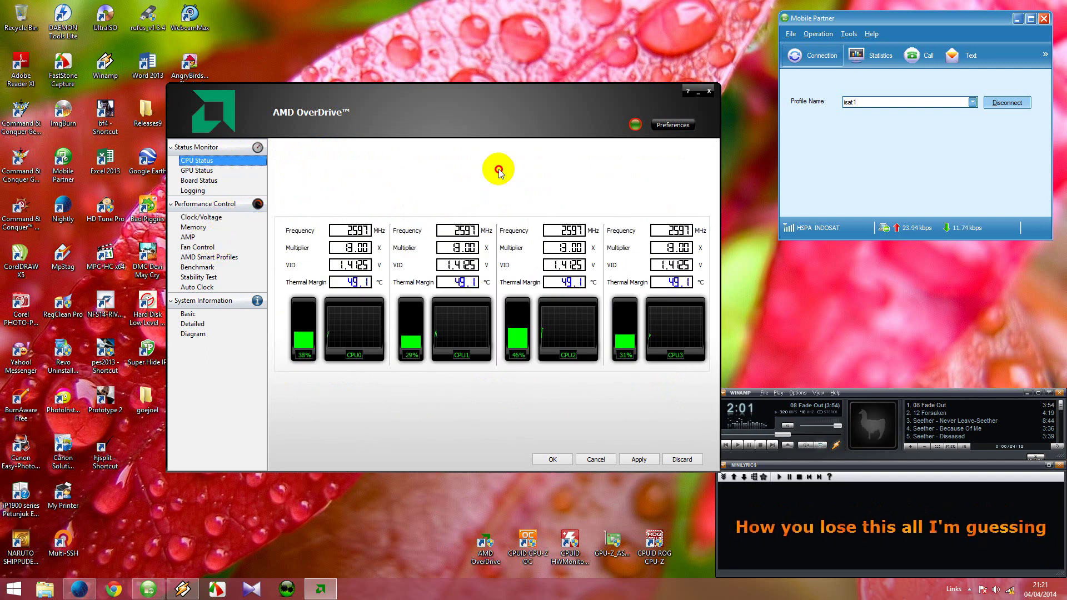
{"action": "mouse_move", "coordinate": [422, 97]}
{"action": "left_mouse_down"}
{"action": "mouse_move", "coordinate": [436, 96]}
{"action": "mouse_move", "coordinate": [428, 89]}
{"action": "mouse_move", "coordinate": [435, 108]}
{"action": "left_mouse_up"}
- Raise the CPU Core 0 multiplier to 17X for all cores in the clock and voltage settings and apply it
{"action": "left_click", "coordinate": [238, 228]}
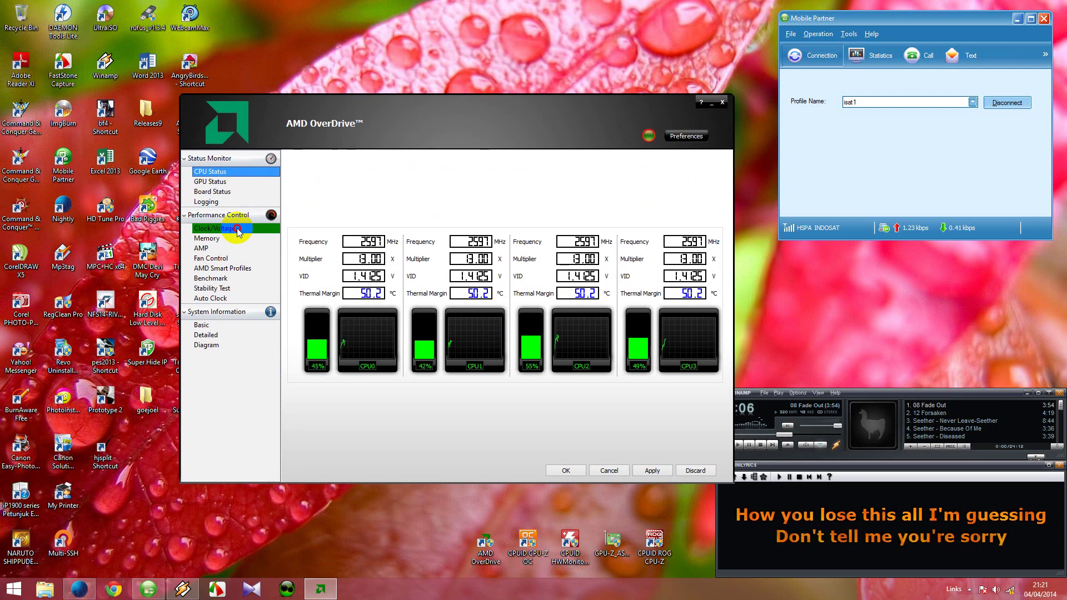
{"action": "left_click", "coordinate": [251, 233]}
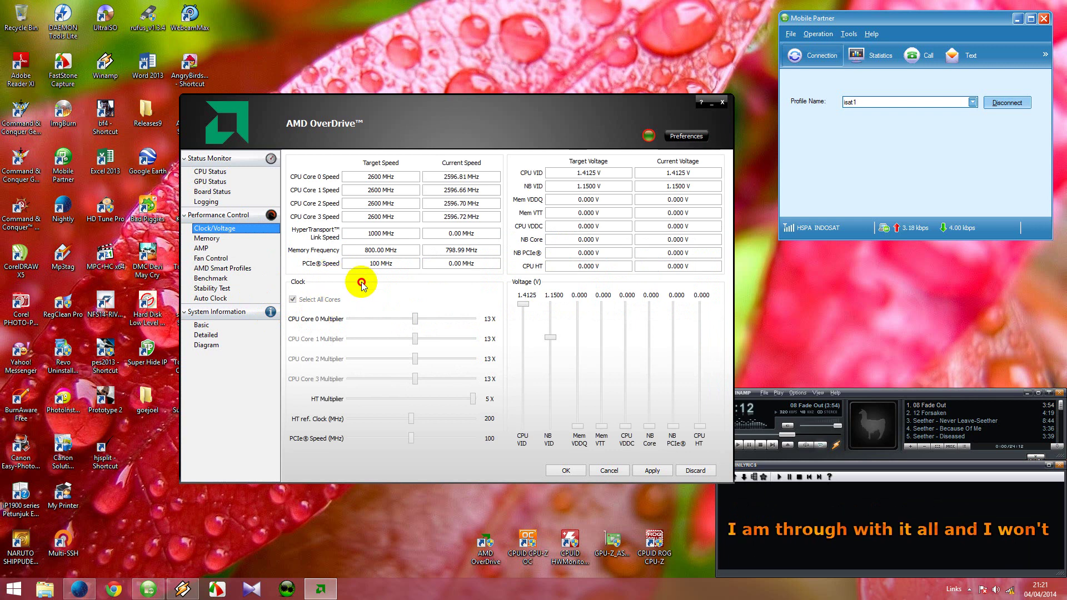
{"action": "mouse_move", "coordinate": [417, 321]}
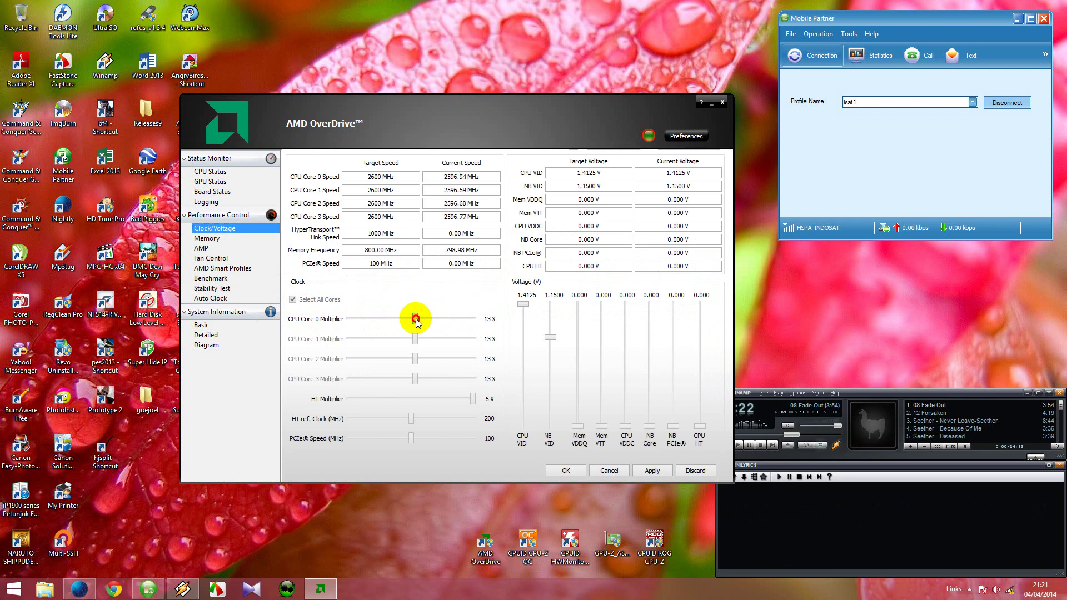
{"action": "left_click_drag", "start_coordinate": [416, 319], "coordinate": [447, 314]}
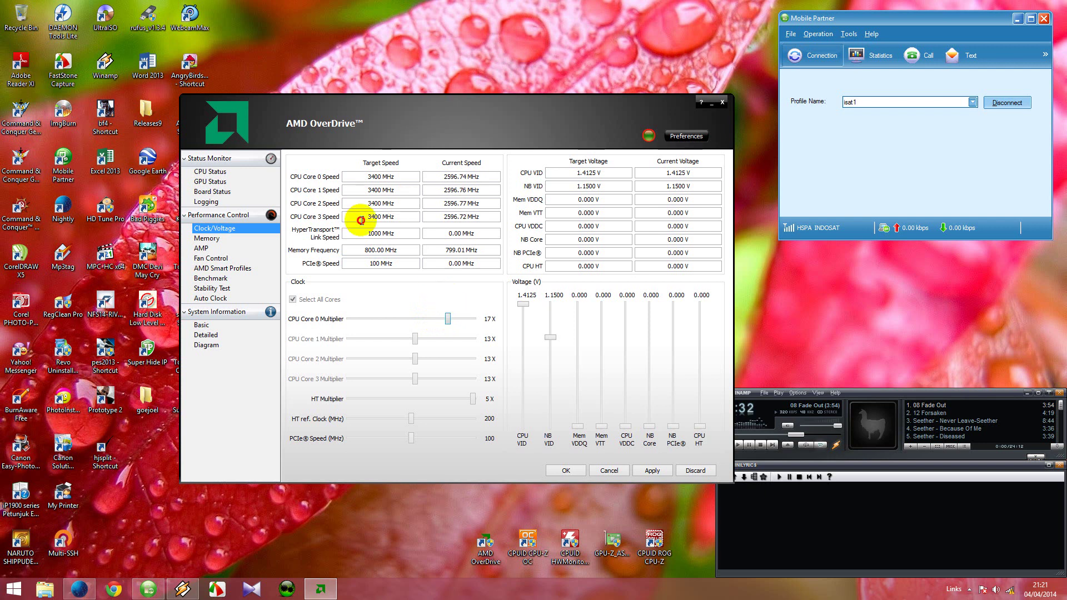
{"action": "left_click", "coordinate": [654, 470]}
{"action": "left_click", "coordinate": [455, 370]}
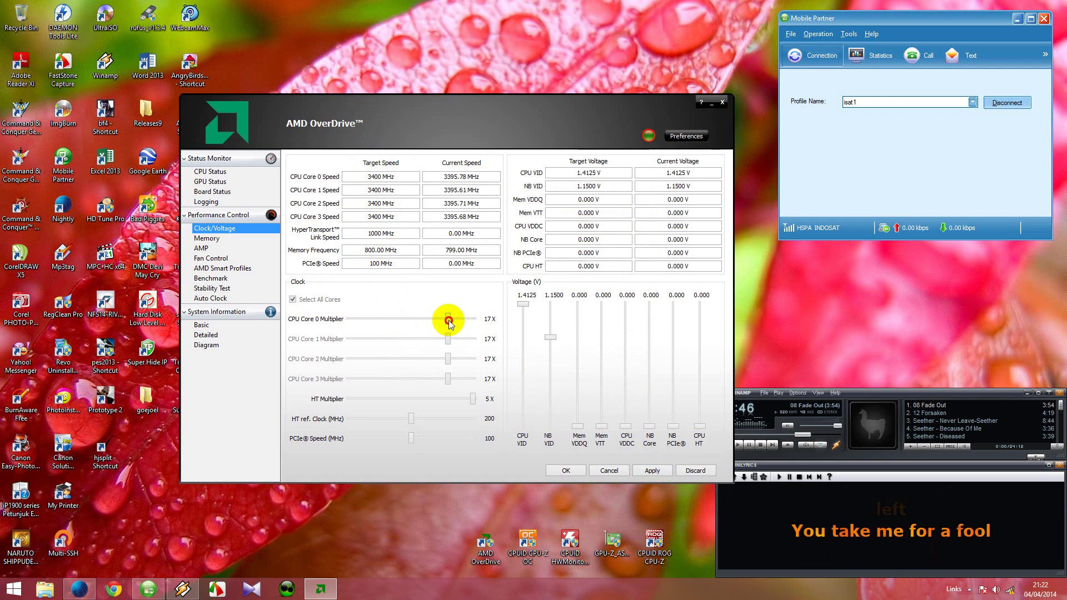
- Try a 20X CPU core multiplier, settle on 18X for a 3600 MHz target speed, and apply it
{"action": "left_click_drag", "start_coordinate": [450, 322], "coordinate": [476, 318]}
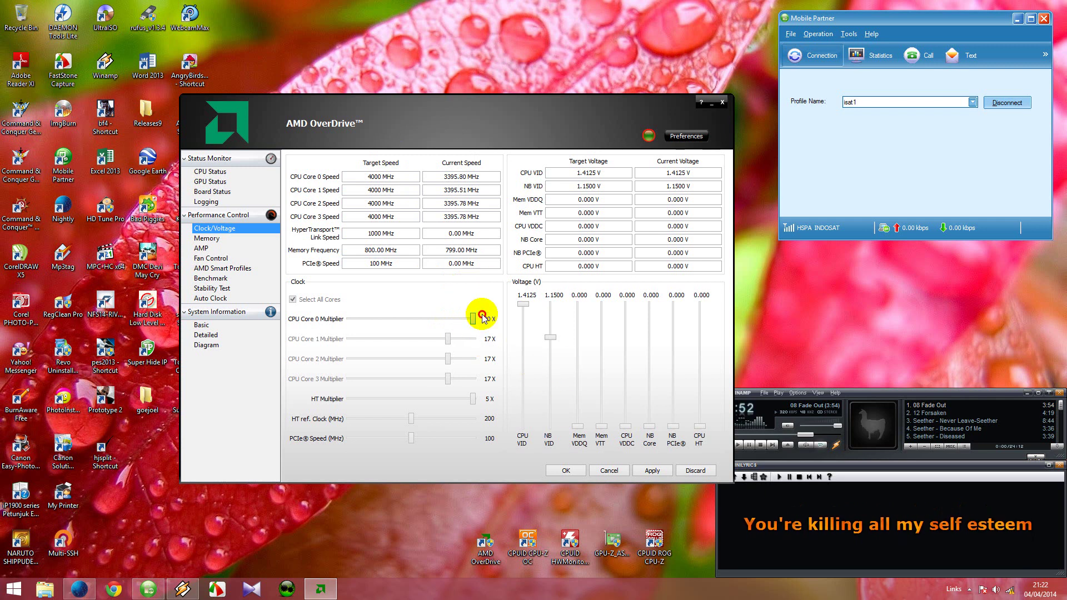
{"action": "left_click_drag", "start_coordinate": [471, 321], "coordinate": [459, 321]}
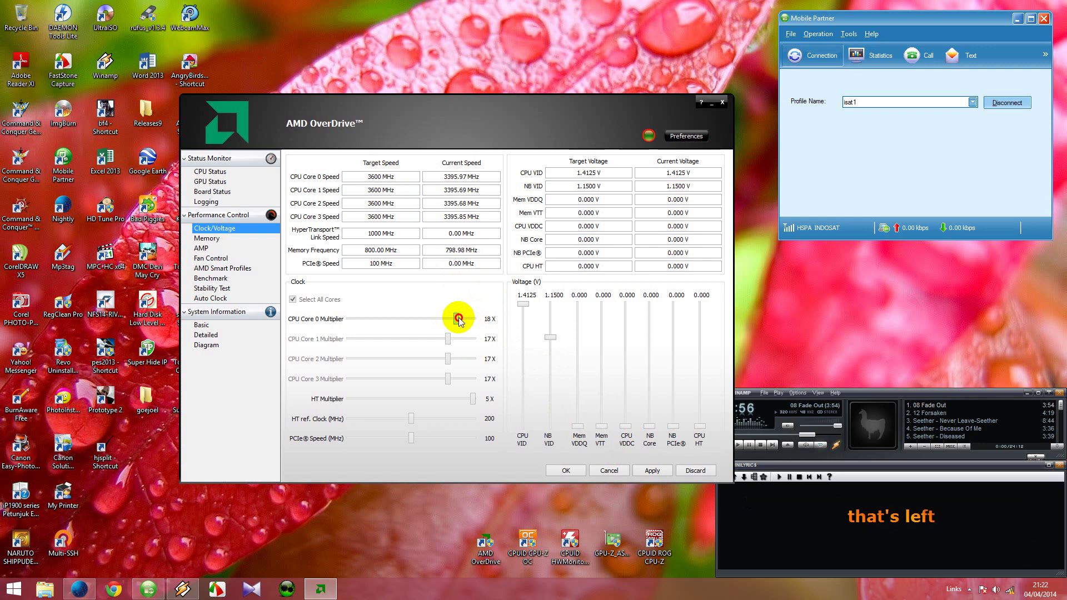
{"action": "left_click", "coordinate": [650, 468]}
{"action": "left_click", "coordinate": [507, 372]}
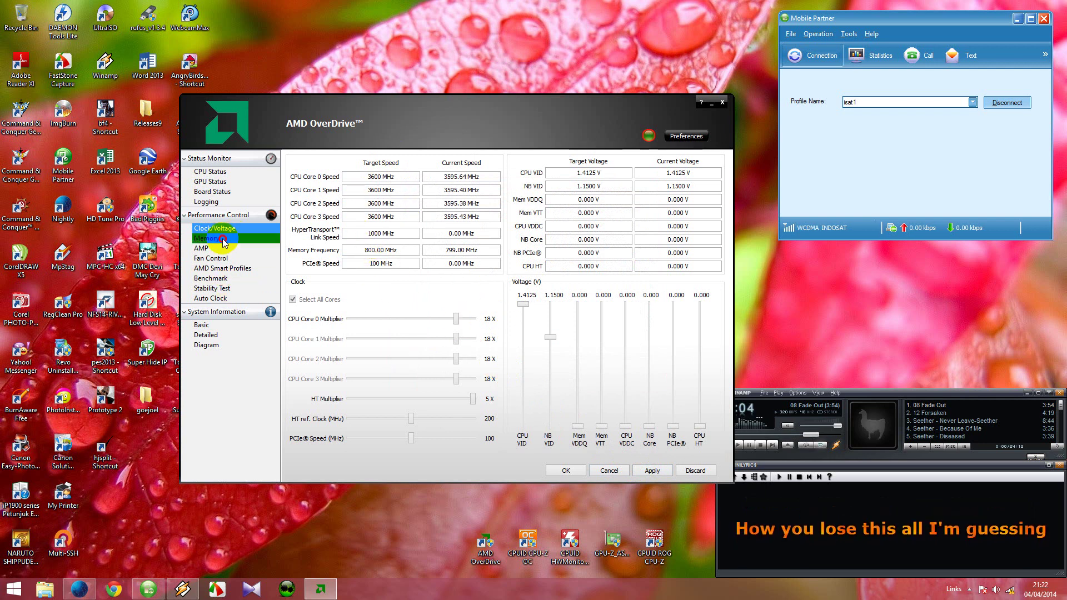
- Stop the Winamp music playback and set the stability test duration to 1 minute
{"action": "left_click", "coordinate": [212, 288]}
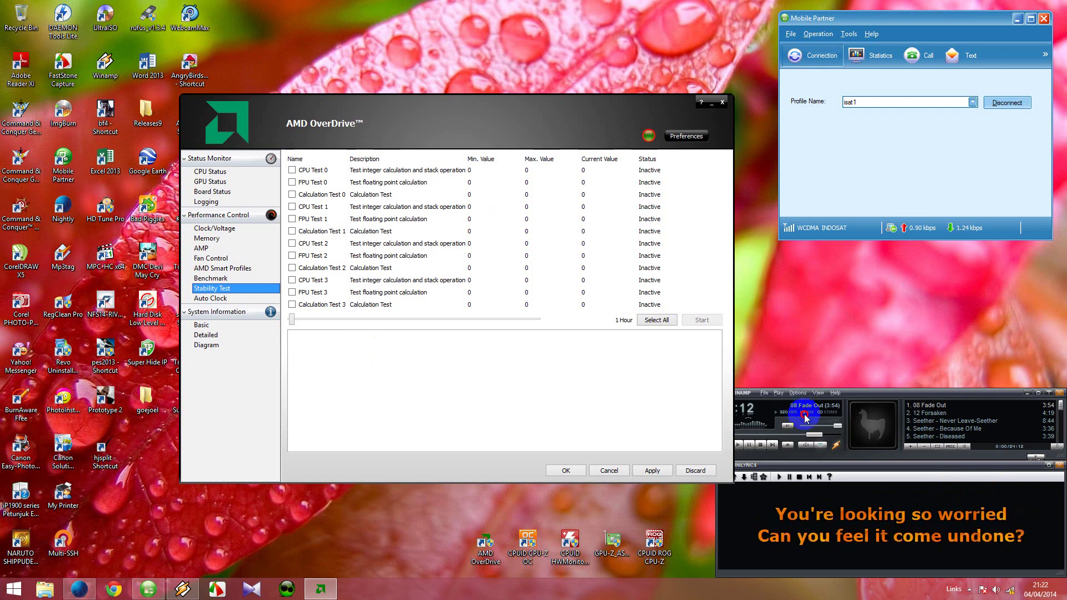
{"action": "left_click", "coordinate": [761, 445]}
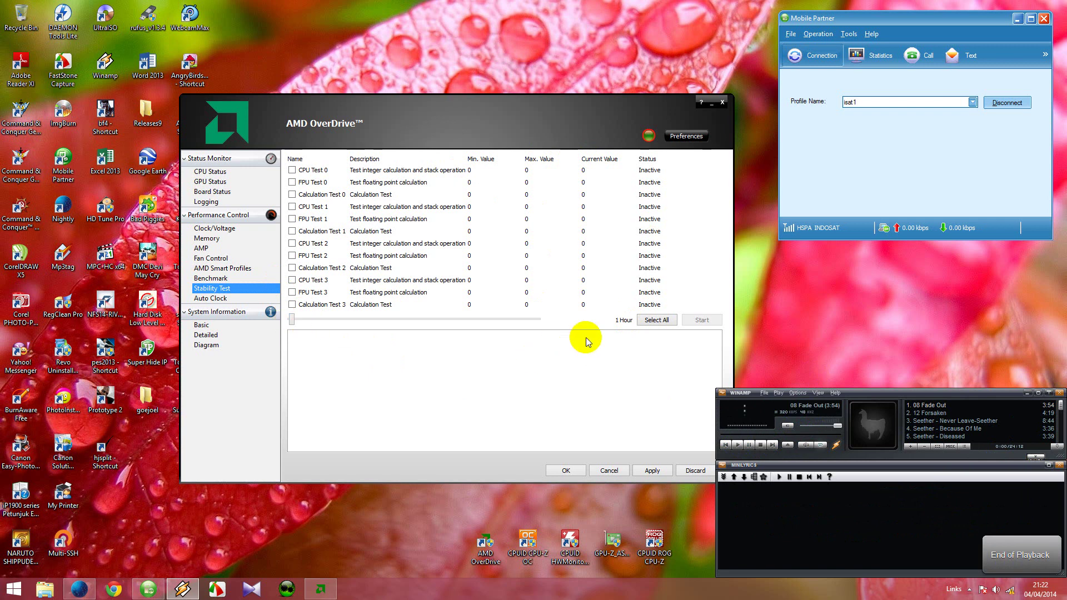
{"action": "left_click", "coordinate": [293, 324]}
{"action": "left_click_drag", "start_coordinate": [293, 324], "coordinate": [290, 322]}
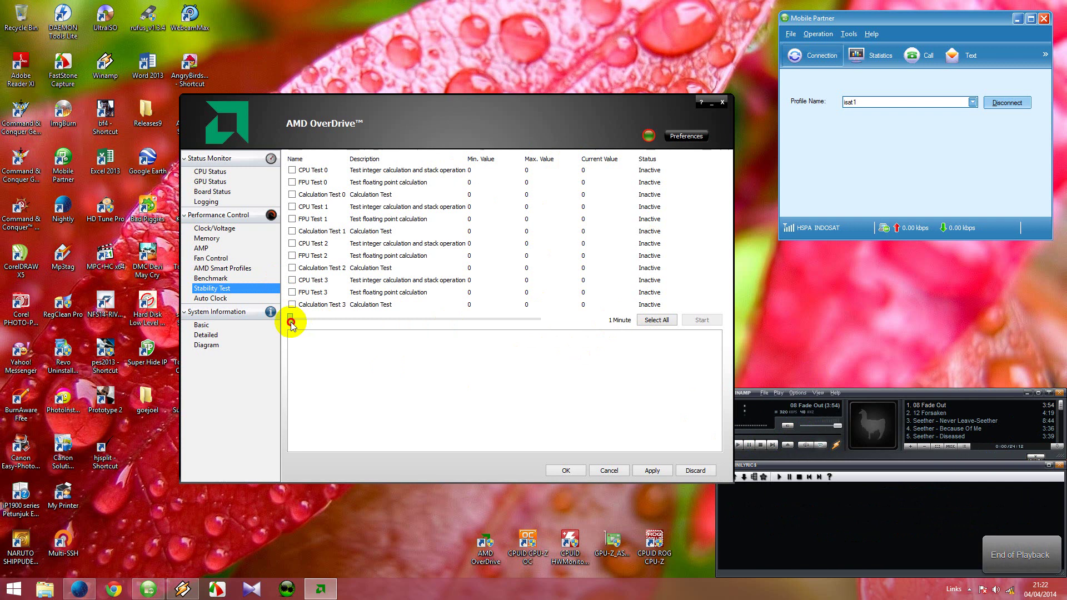
- Select all the CPU, FPU and calculation tests and start the stability test, accepting the system hang warning
{"action": "left_click", "coordinate": [666, 322]}
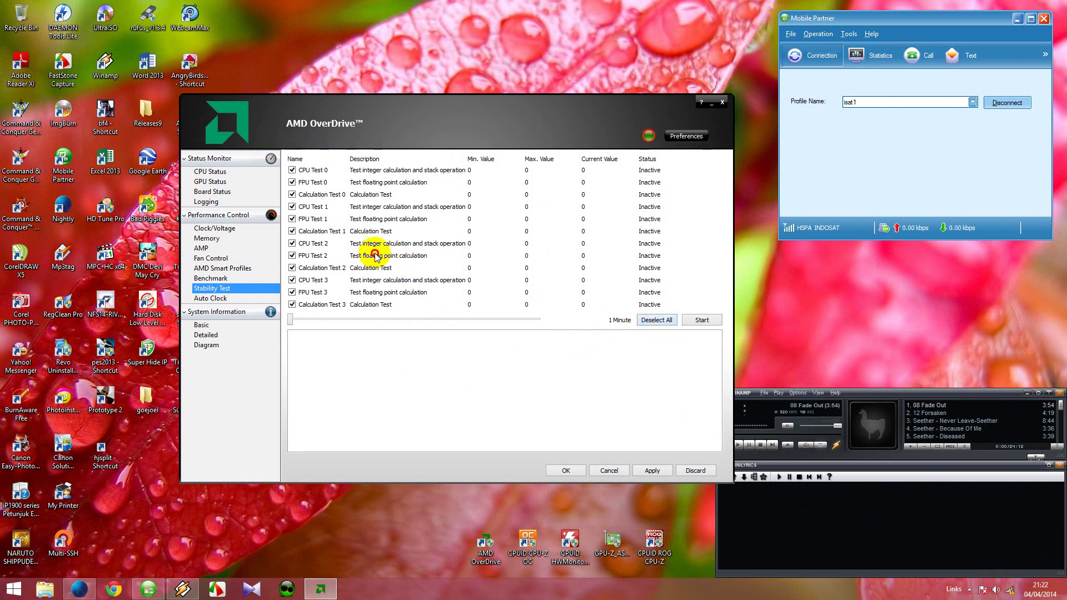
{"action": "left_click", "coordinate": [695, 321]}
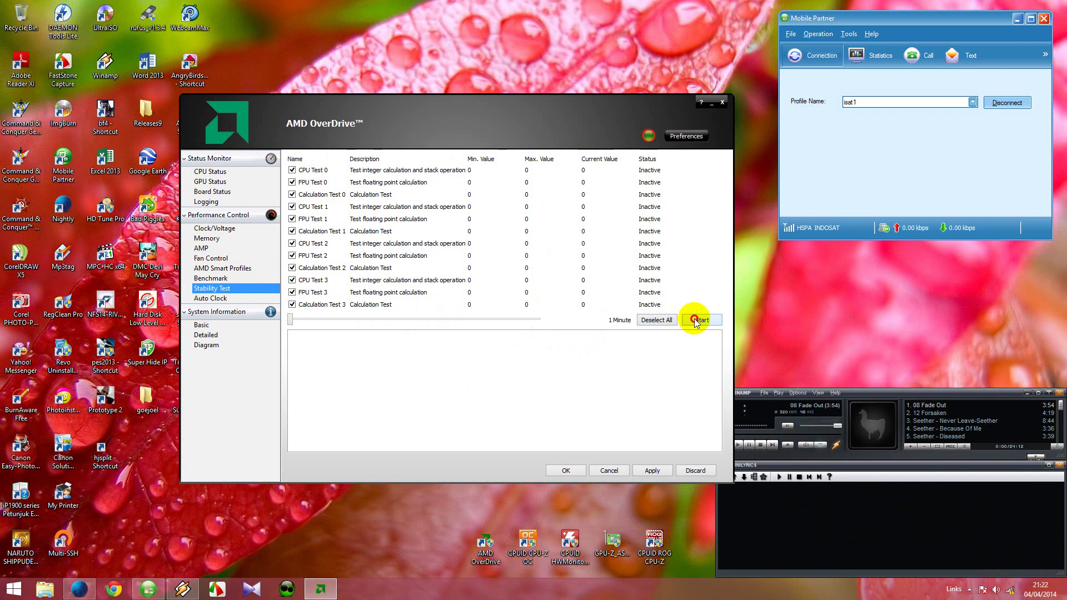
{"action": "left_click", "coordinate": [531, 301]}
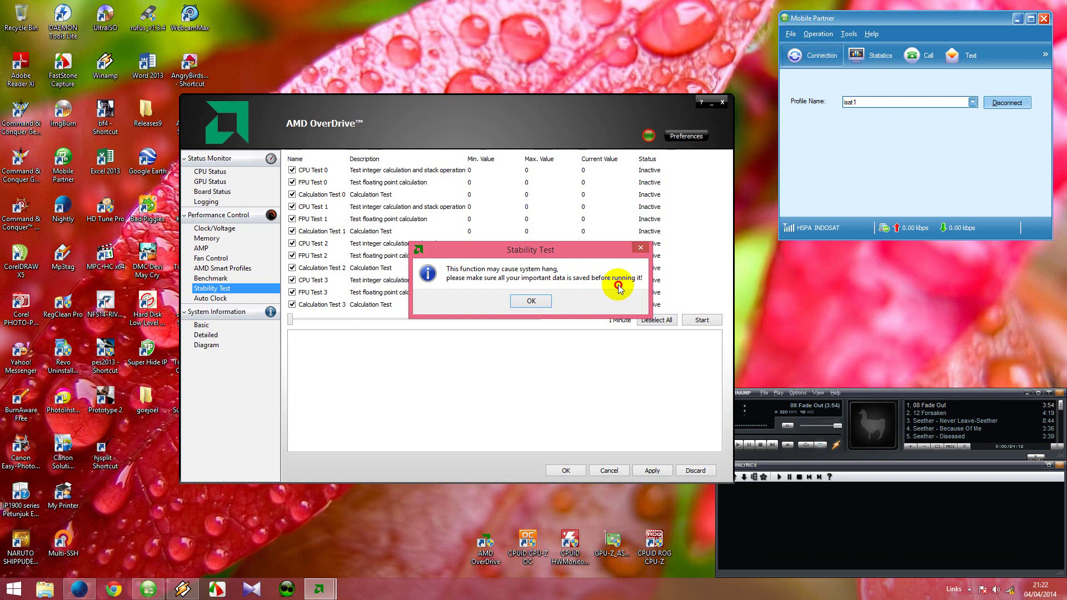
{"action": "left_click", "coordinate": [532, 302]}
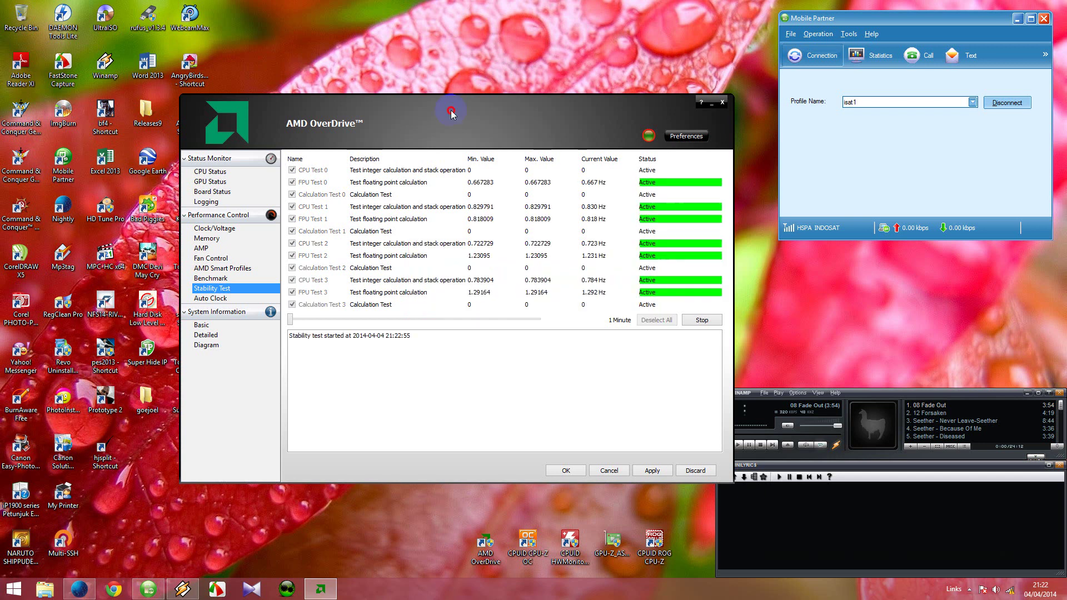
{"action": "left_click_drag", "start_coordinate": [451, 114], "coordinate": [488, 137]}
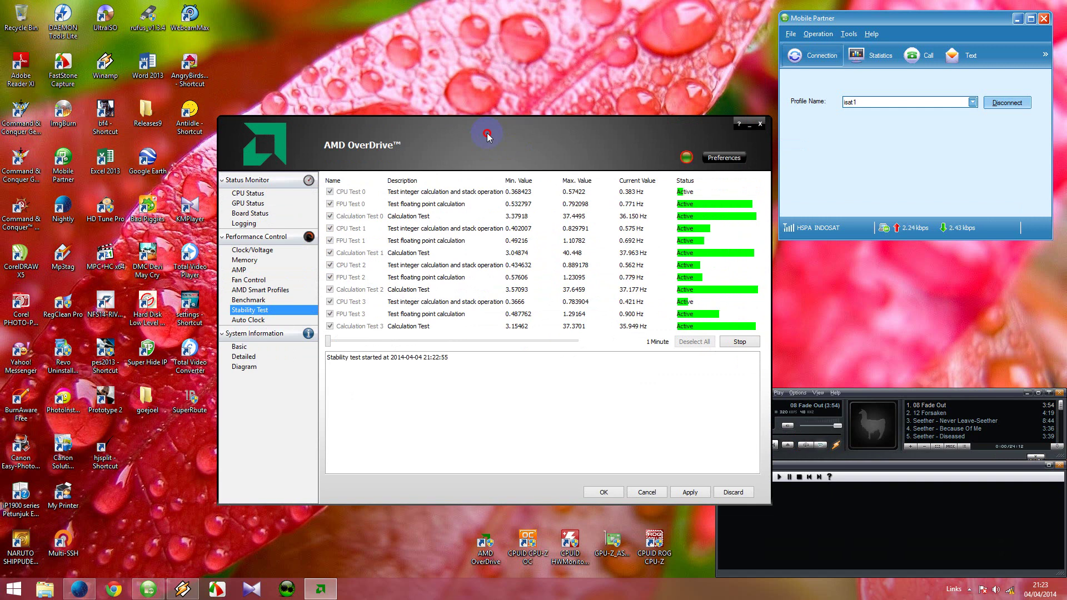
- Select the track "Seether - Careless Whisper" in the Winamp playlist while the stability test runs
{"action": "left_click", "coordinate": [994, 421]}
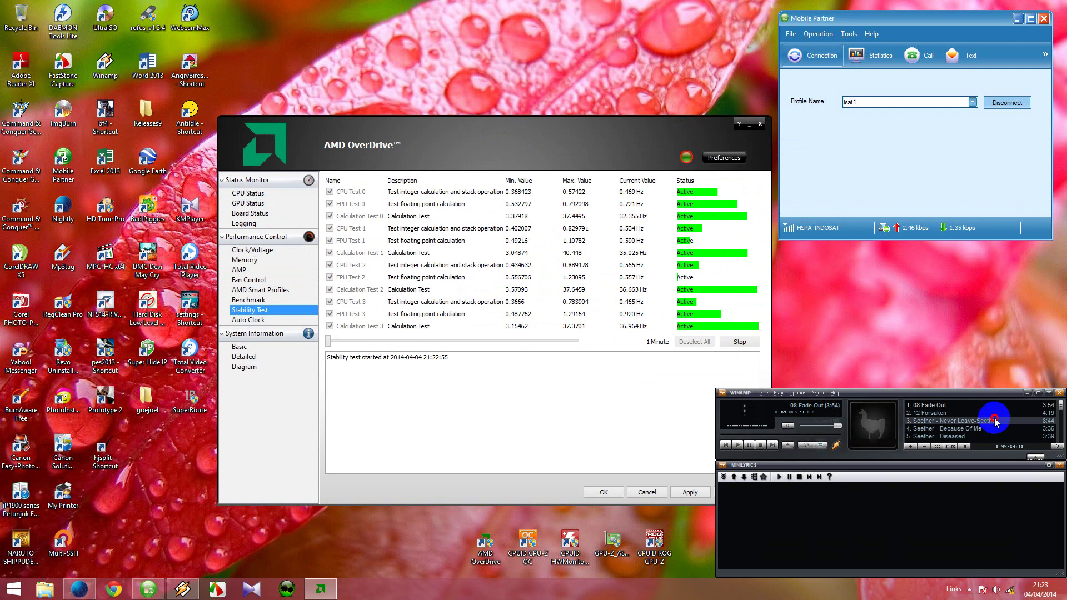
{"action": "scroll", "coordinate": [995, 422], "scroll_direction": "down", "scroll_amount": 8}
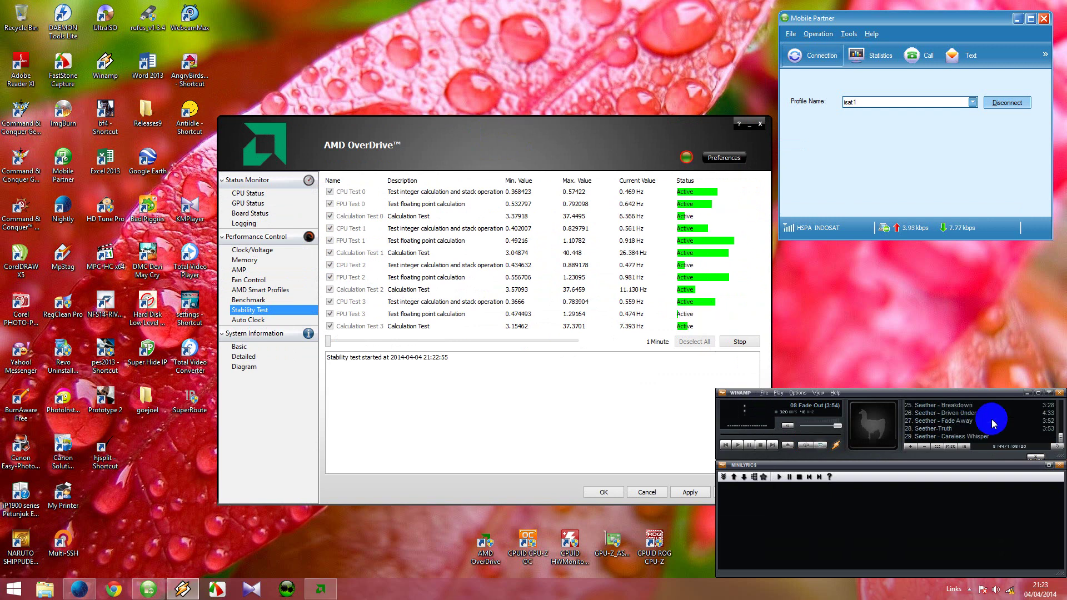
{"action": "left_click", "coordinate": [991, 435]}
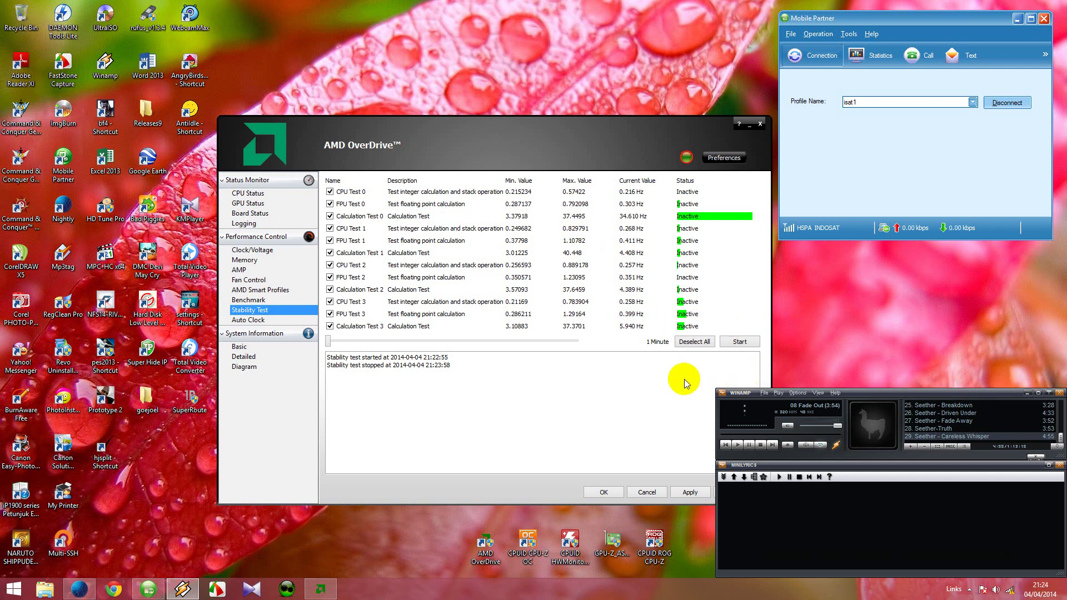
- Enable Voltage Boost in the AMD OverDrive Auto Clock options and close the program, accepting the settings
{"action": "left_click_drag", "start_coordinate": [432, 151], "coordinate": [529, 151]}
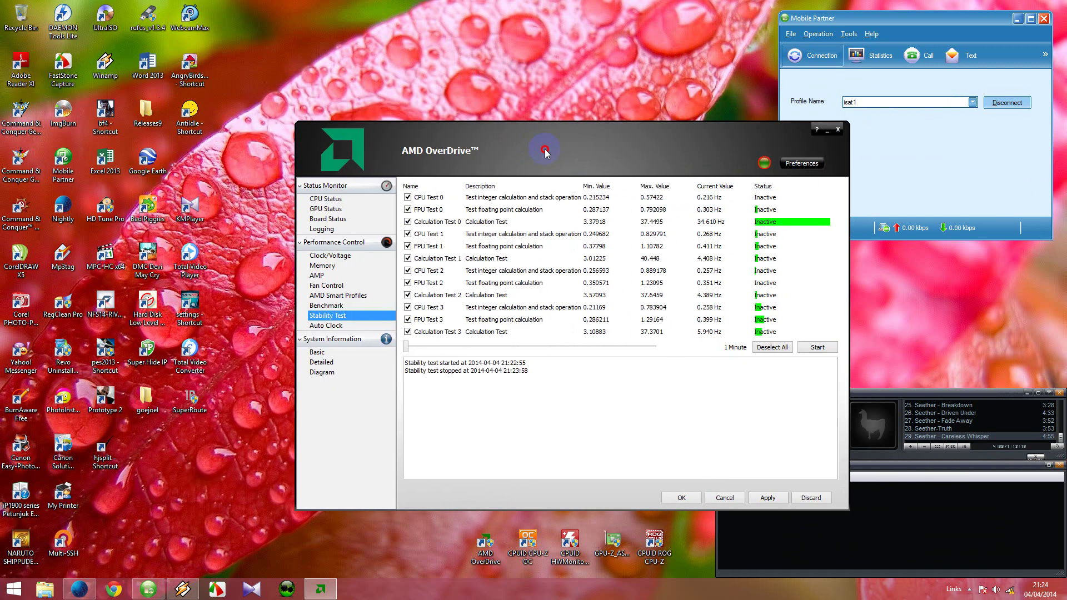
{"action": "left_click", "coordinate": [317, 327]}
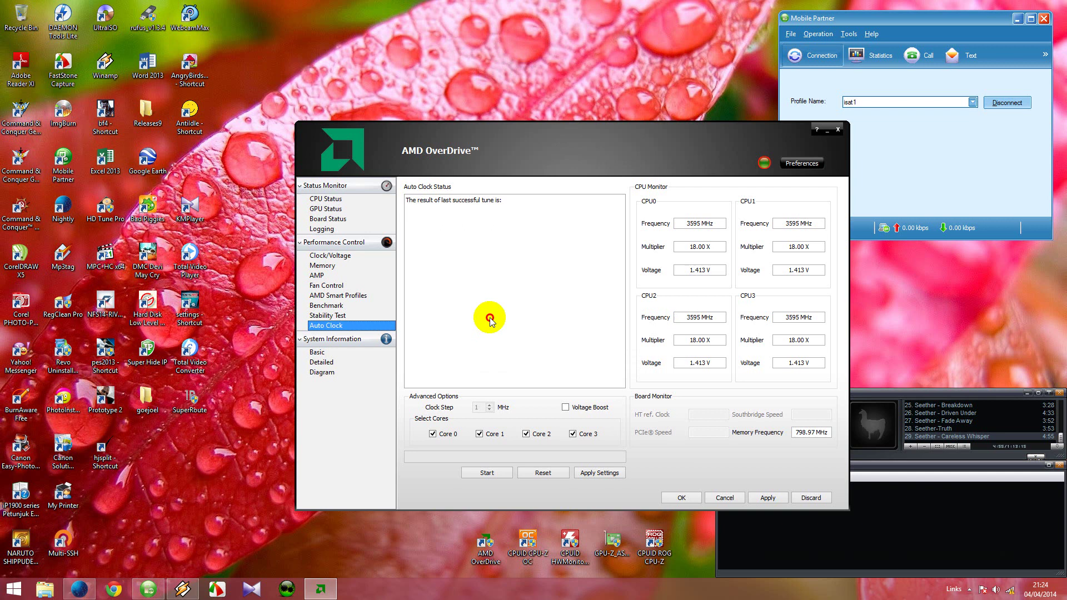
{"action": "left_click", "coordinate": [564, 407]}
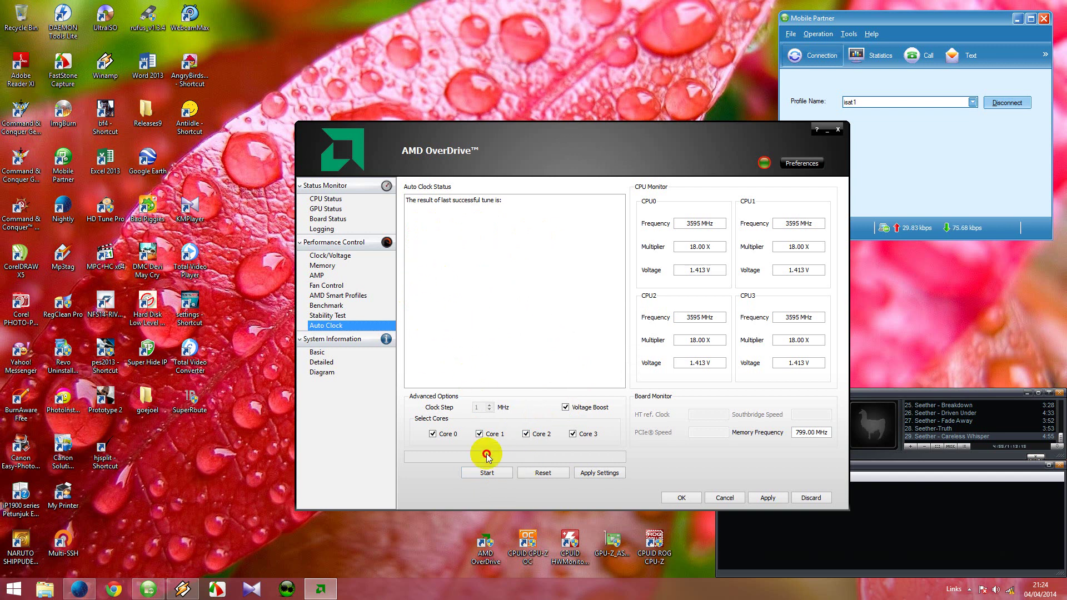
{"action": "left_click", "coordinate": [566, 407]}
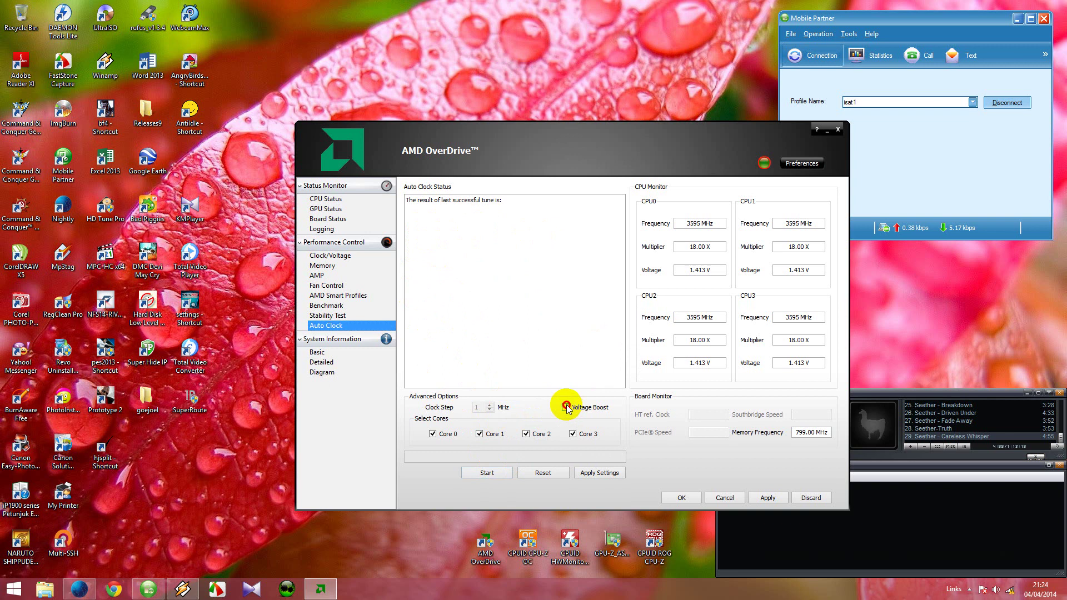
{"action": "left_click", "coordinate": [484, 473]}
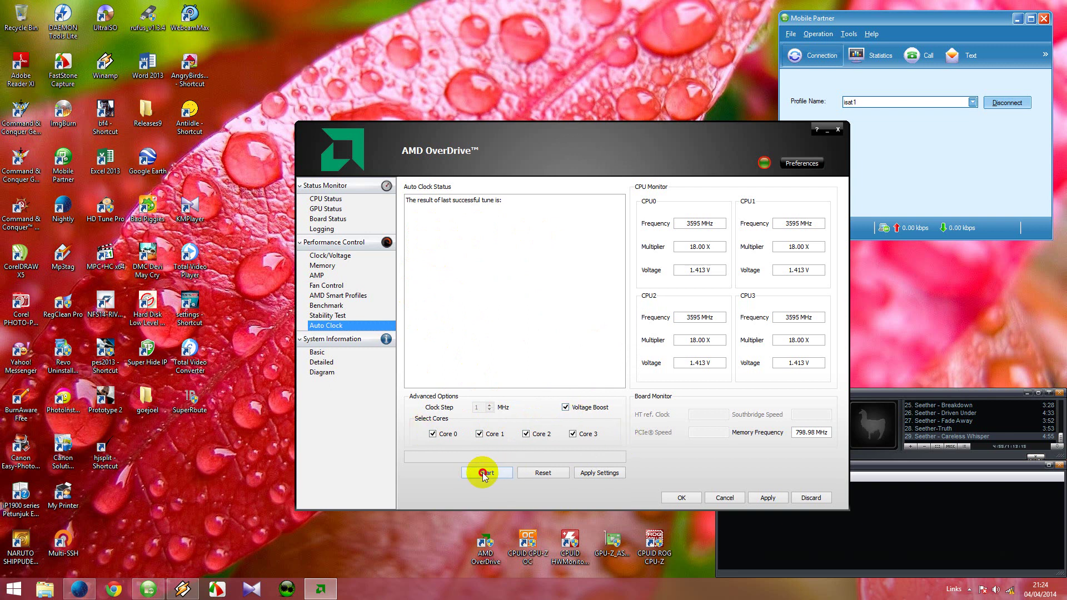
{"action": "left_click", "coordinate": [709, 317]}
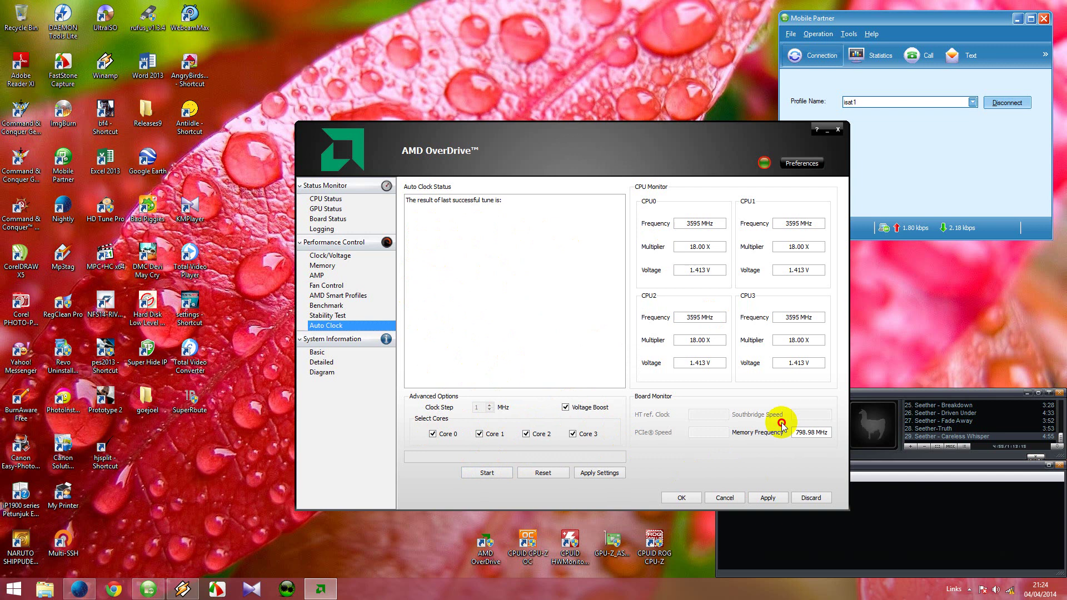
{"action": "left_click", "coordinate": [672, 498]}
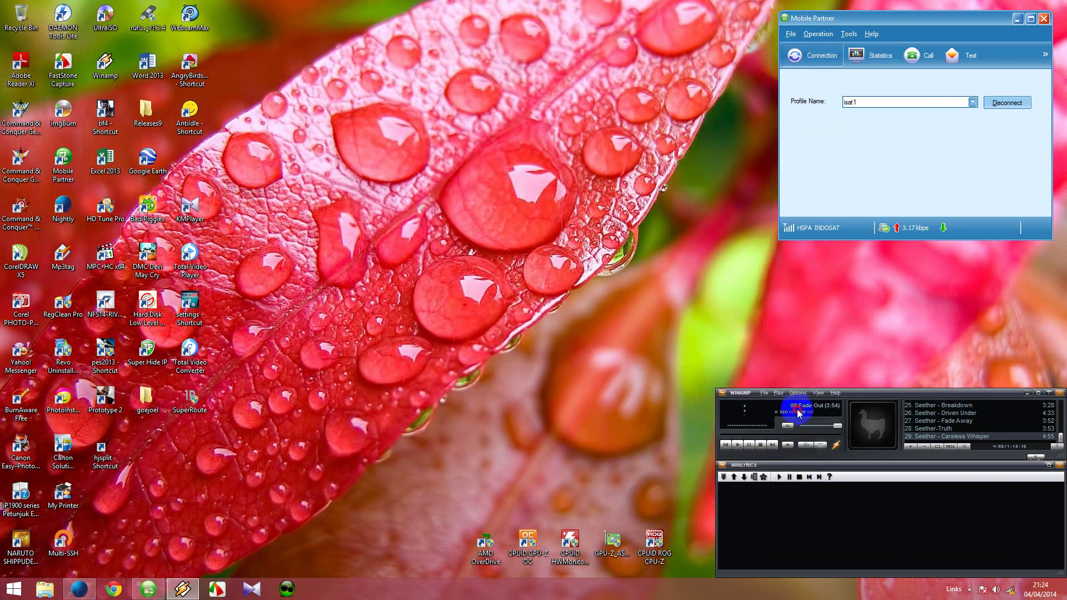
- Open CPUID CPU-Z OC to check the processor's core speed, multiplier and core voltage
{"action": "left_click", "coordinate": [749, 445]}
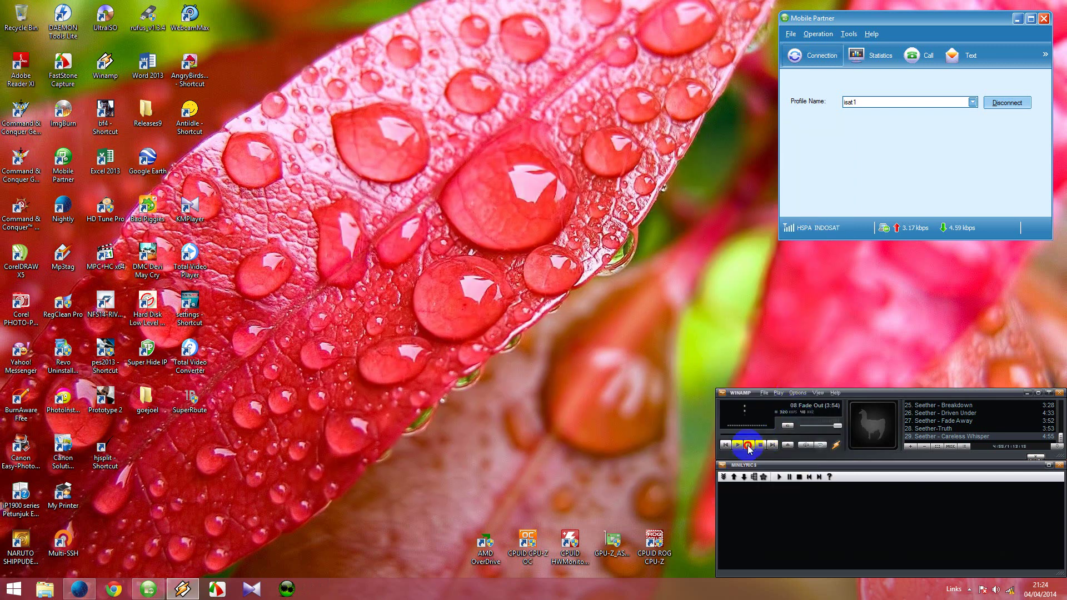
{"action": "left_click", "coordinate": [523, 539]}
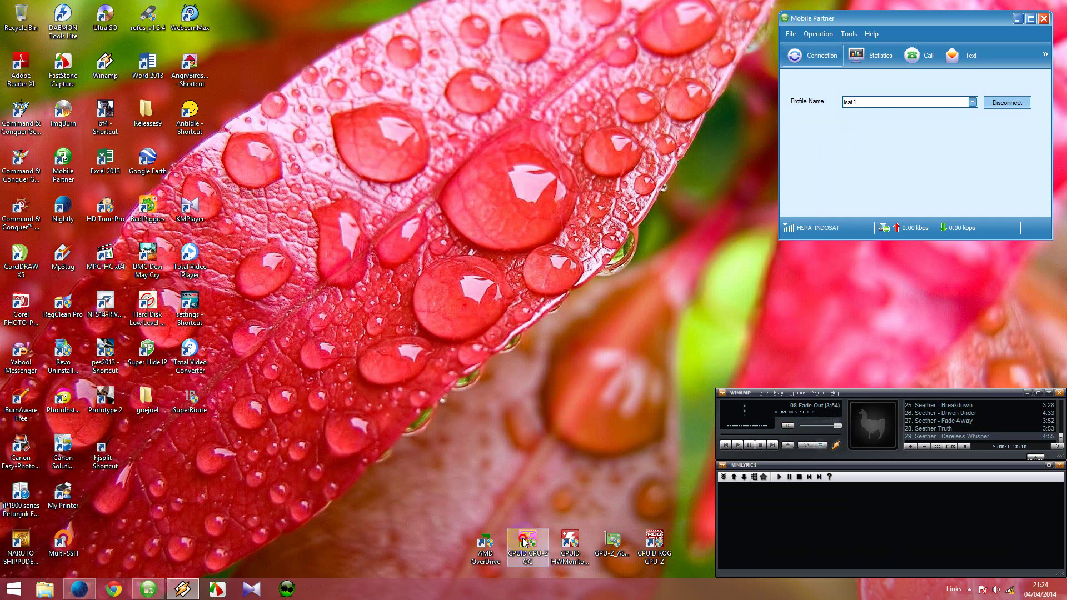
{"action": "left_click", "coordinate": [523, 540]}
{"action": "double_click", "coordinate": [525, 541]}
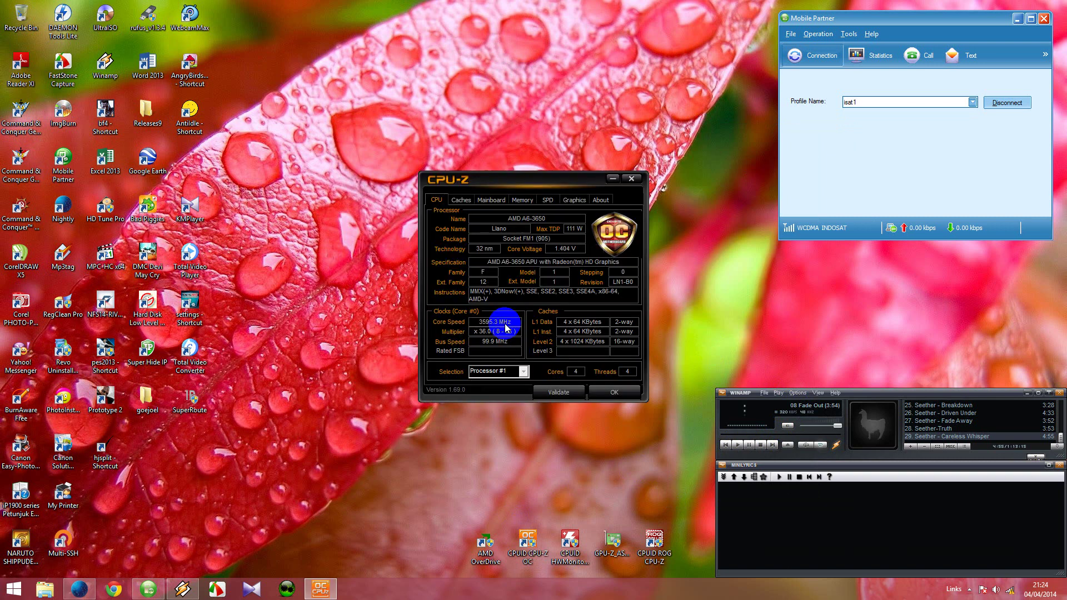
{"action": "left_click_drag", "start_coordinate": [534, 184], "coordinate": [534, 213]}
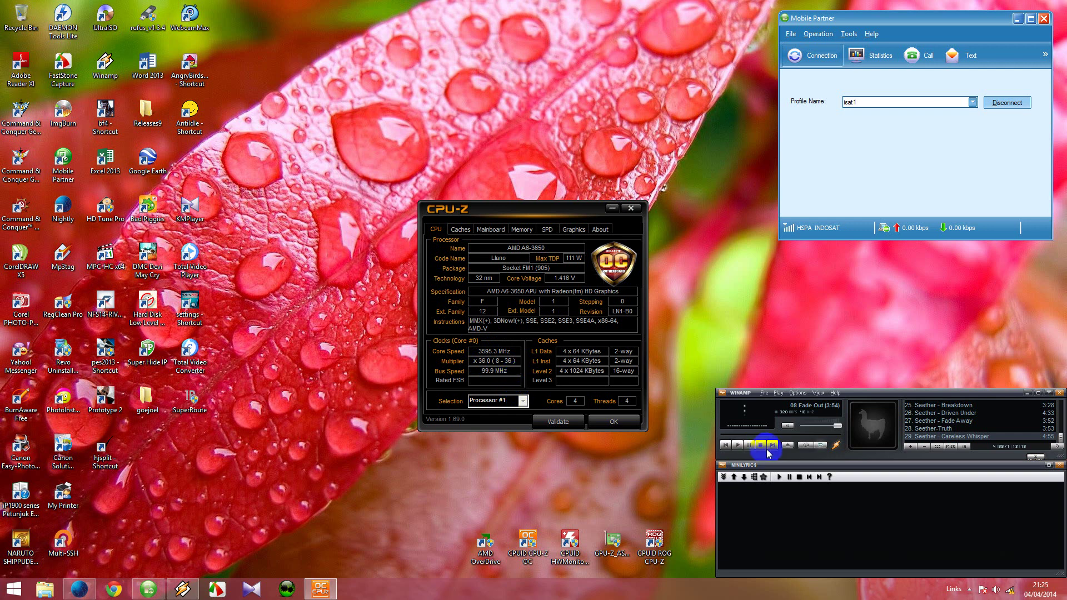
- Play the track "Seether - Careless Whisper" in Winamp
{"action": "left_click", "coordinate": [739, 445]}
{"action": "scroll", "coordinate": [944, 437], "scroll_direction": "down", "scroll_amount": 6}
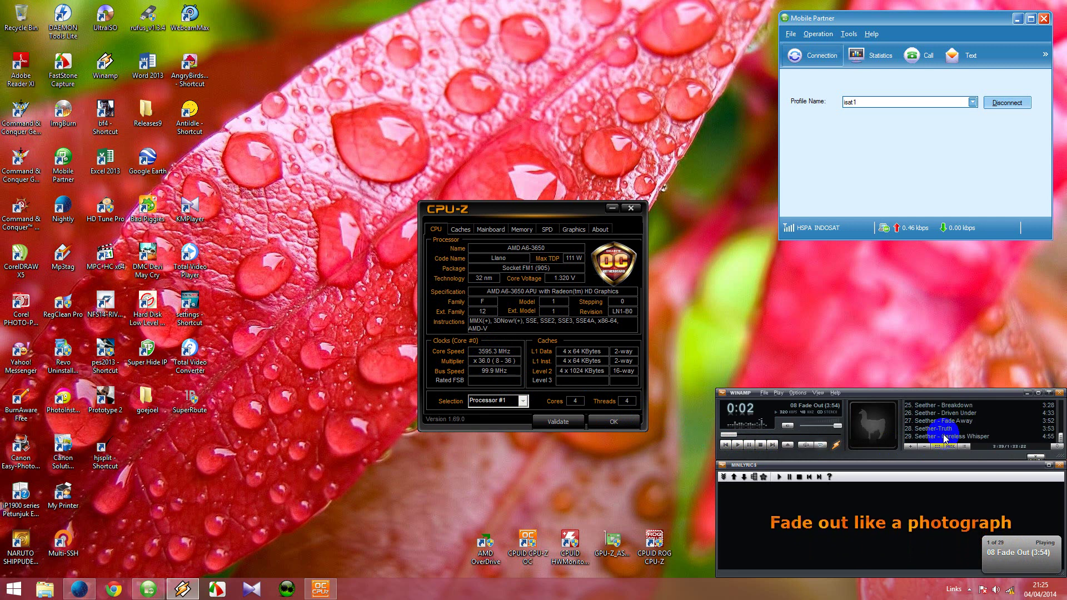
{"action": "scroll", "coordinate": [944, 436], "scroll_direction": "down", "scroll_amount": 2}
{"action": "double_click", "coordinate": [945, 437]}
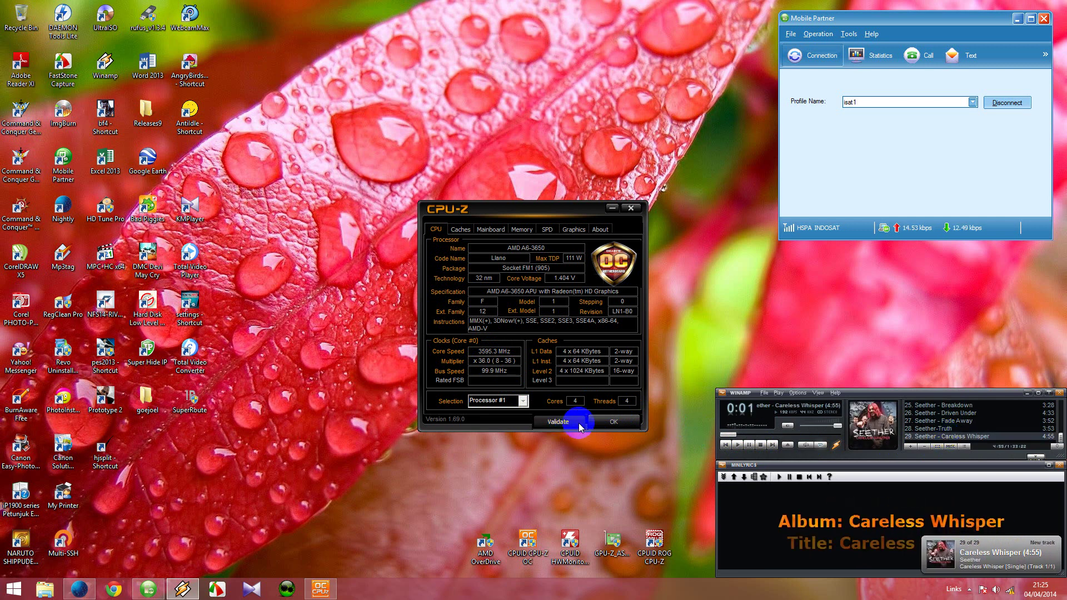